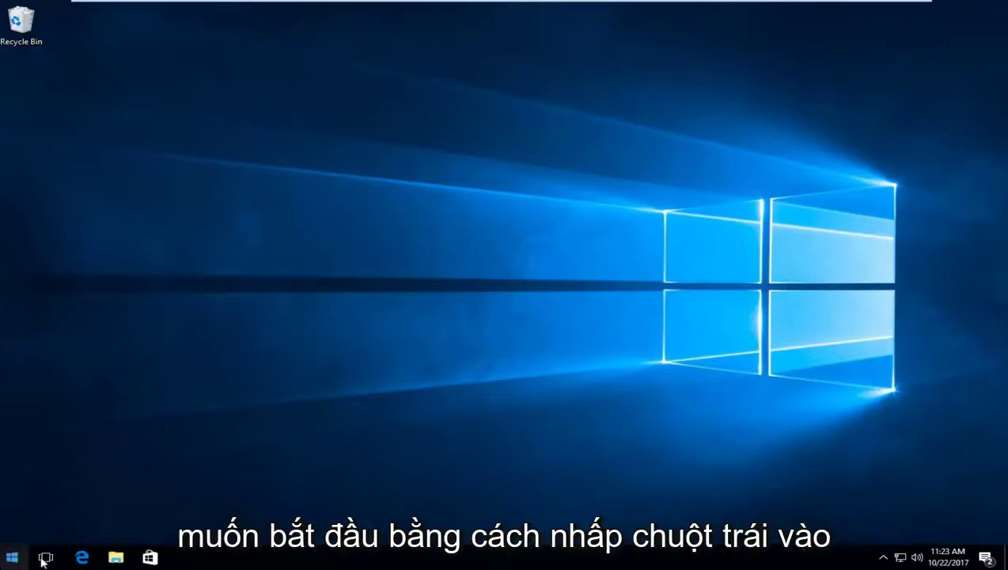
Turn on 'Show hidden files, folders, and drives' in File Explorer Options and apply it.
left_click(7, 561)
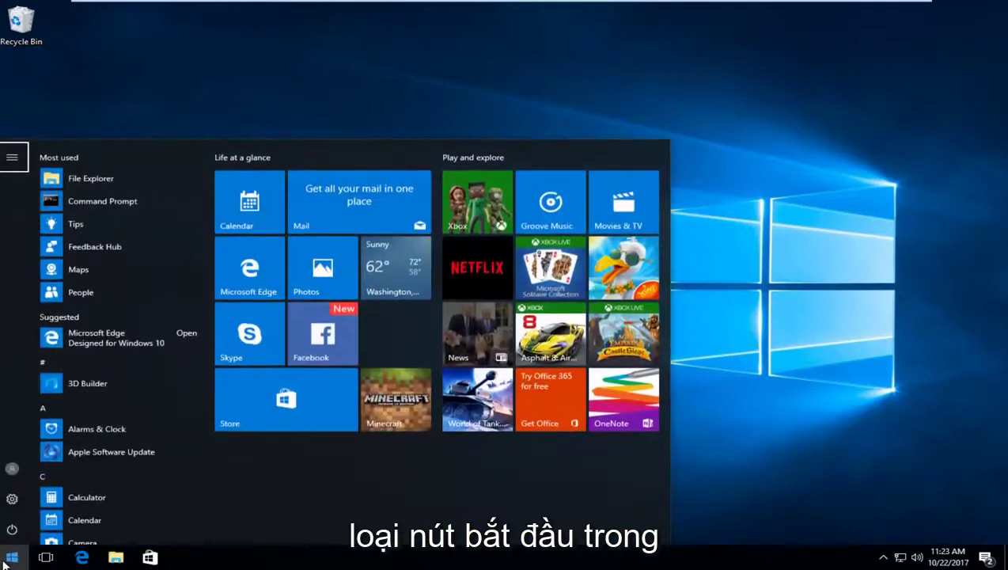
type("file explorer options")
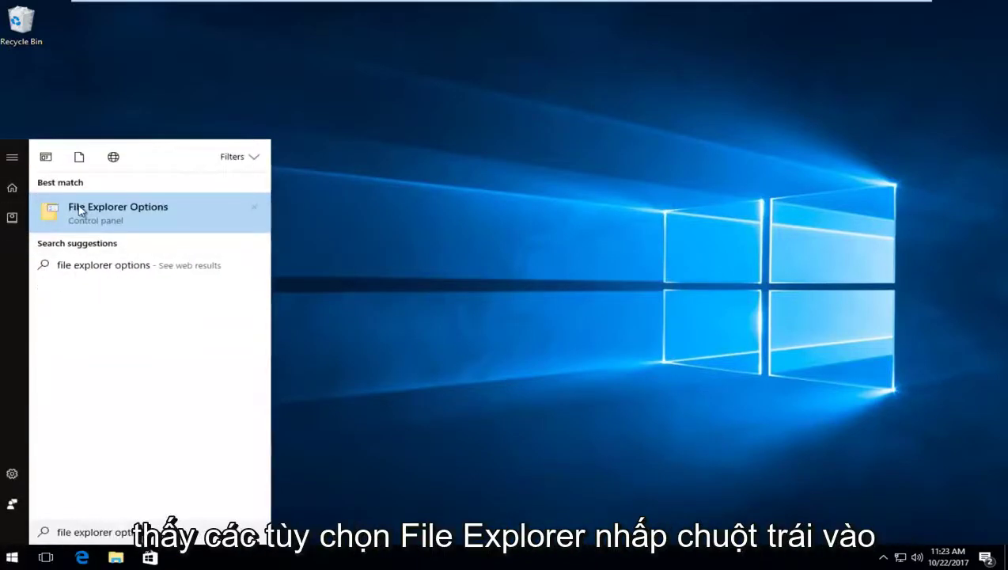
left_click(82, 213)
left_click_drag(197, 101, 311, 104)
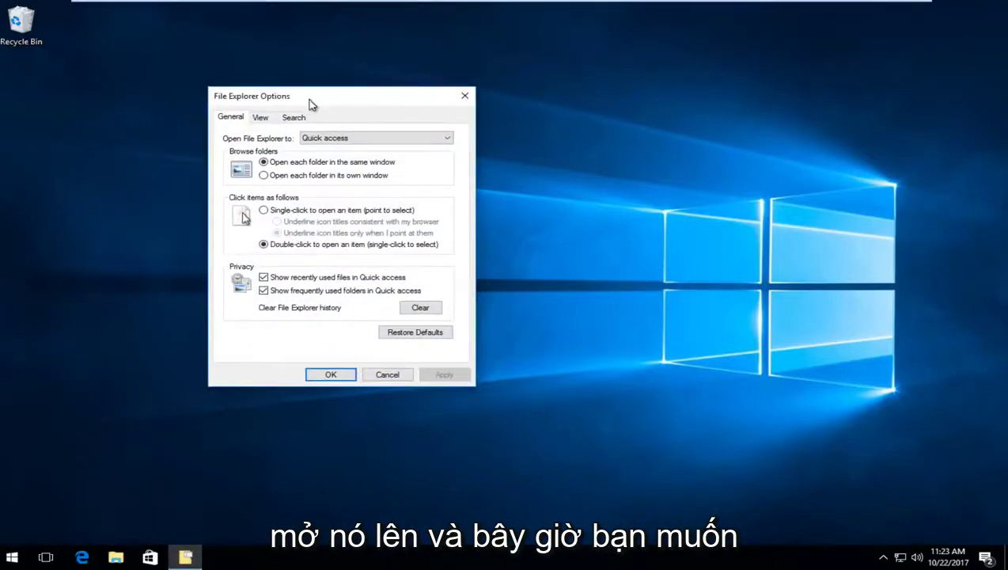
left_click(260, 119)
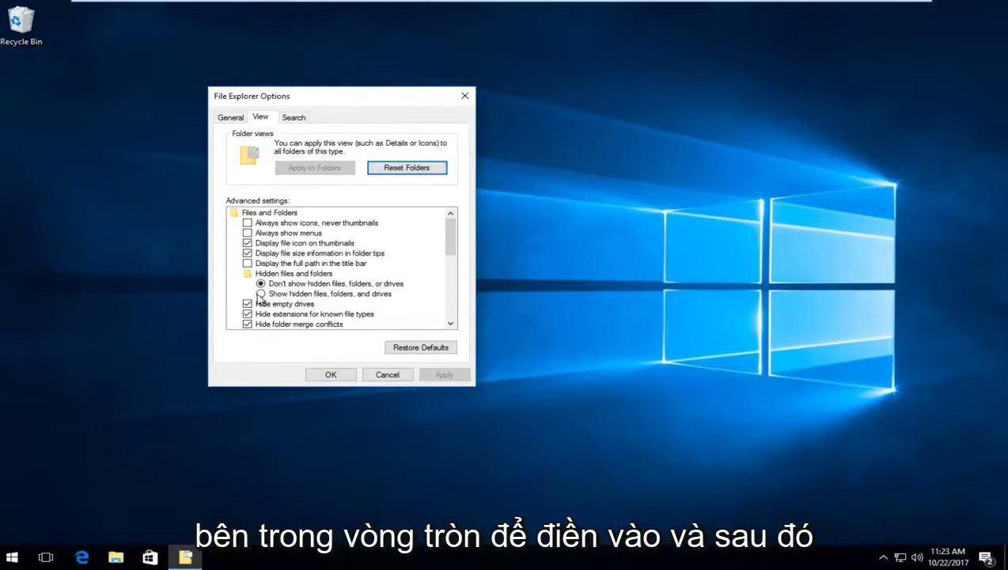
left_click(260, 295)
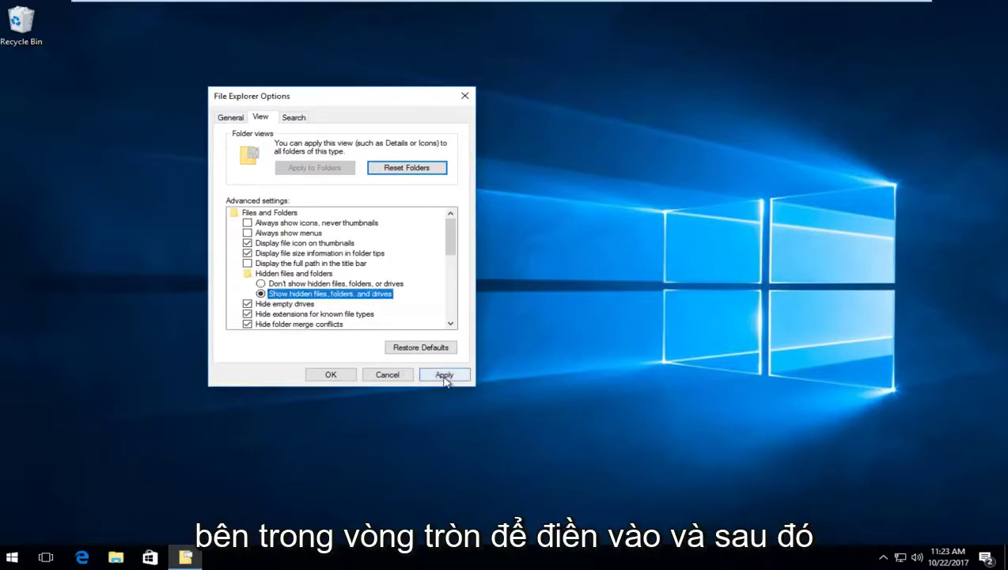
left_click(443, 375)
left_click(321, 375)
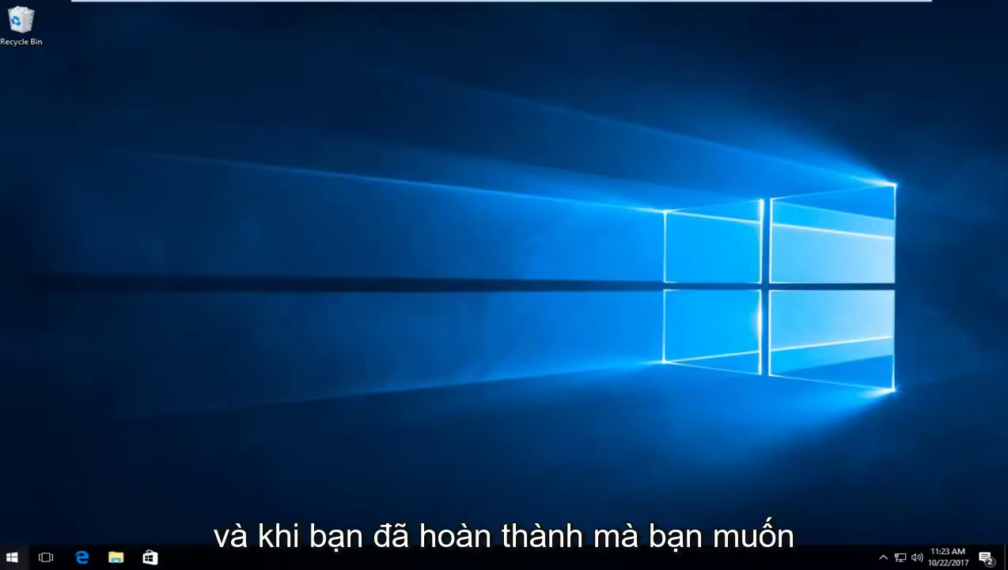
Search Start for 'this pc' and open This PC in File Explorer.
left_click(12, 556)
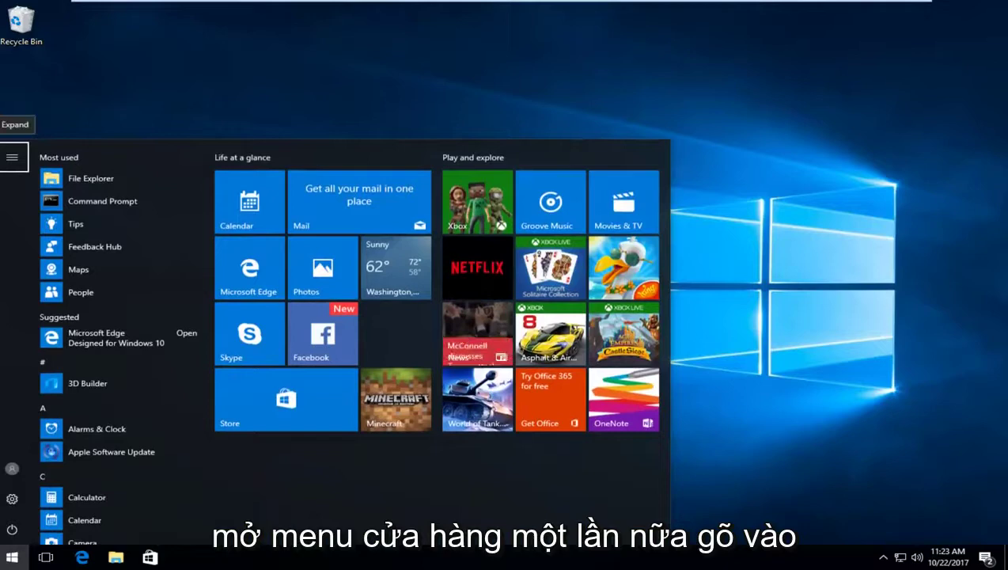
type("thic")
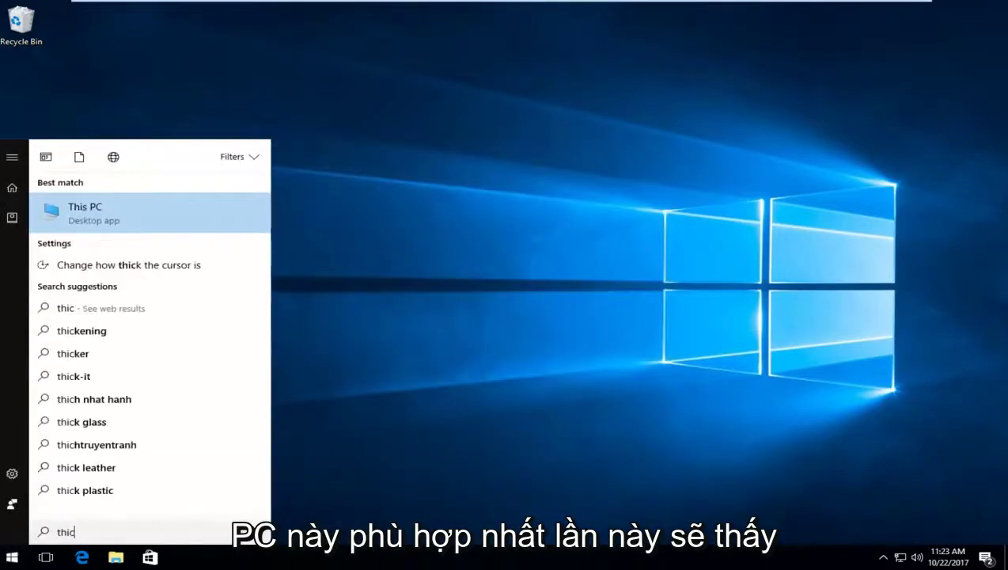
key("BackSpace")
type("s pc")
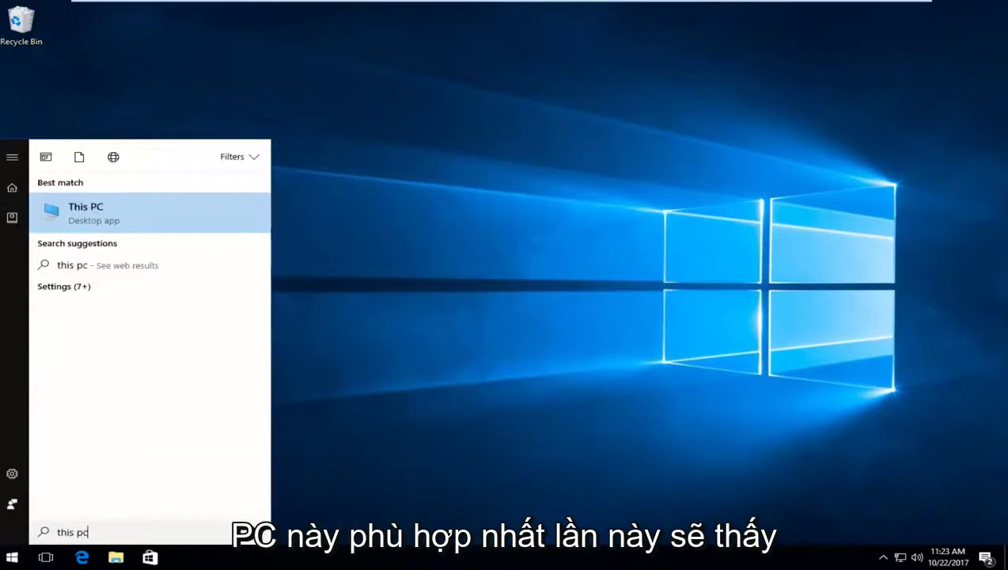
left_click(85, 214)
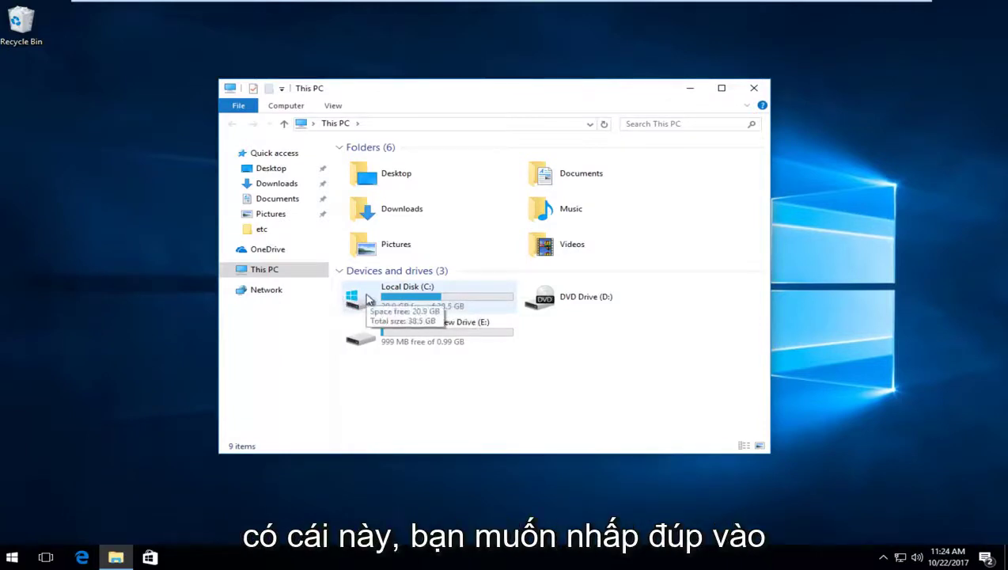
Browse from Local Disk (C:) into the Windows\System32 folder.
double_click(367, 298)
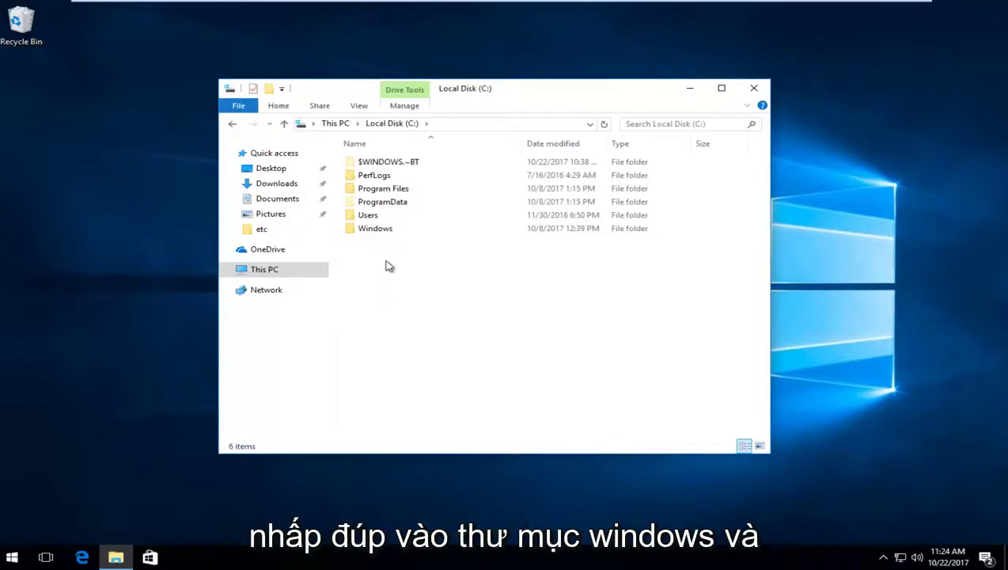
double_click(373, 229)
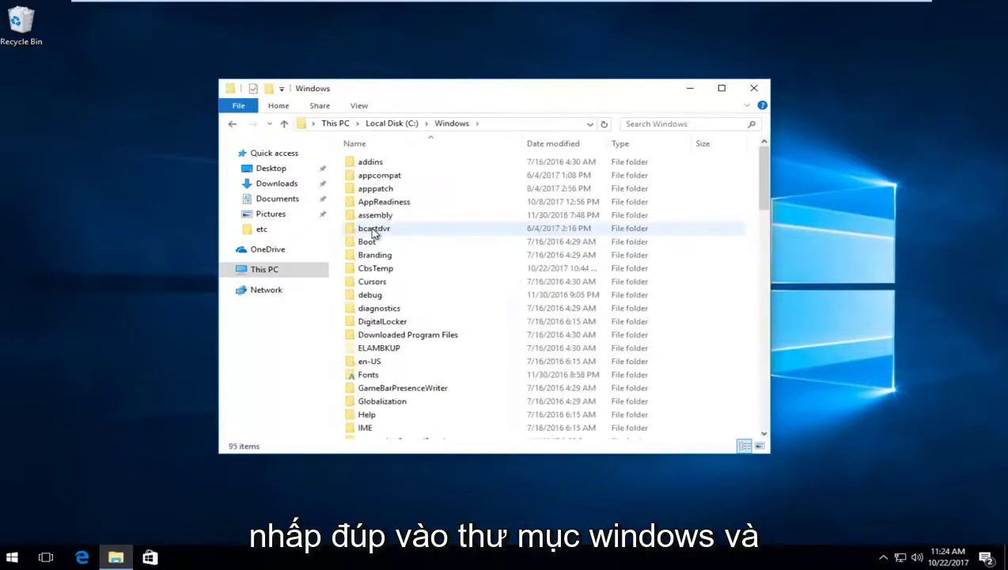
left_click_drag(764, 185, 776, 284)
scroll(513, 343, "down", 4)
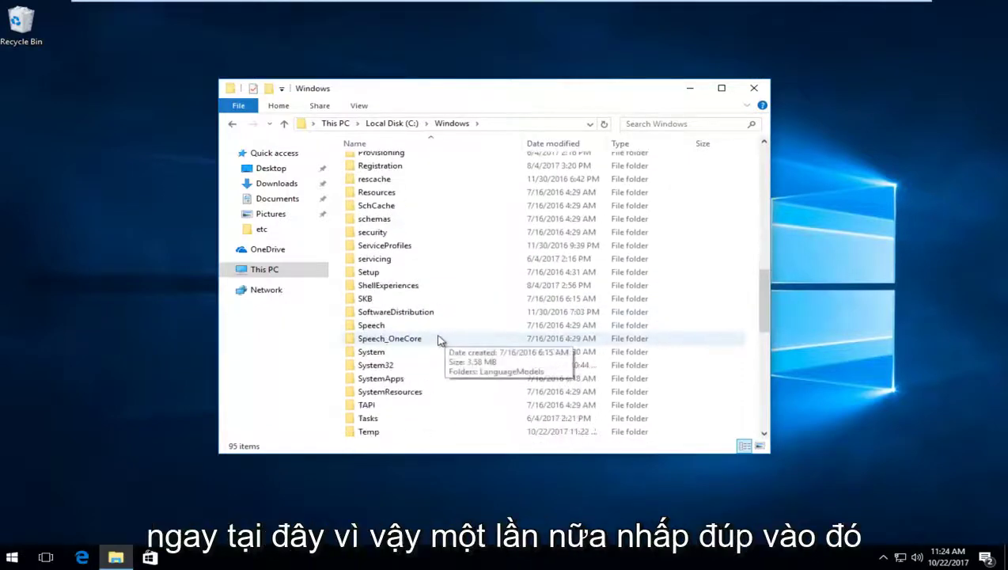
left_click(368, 326)
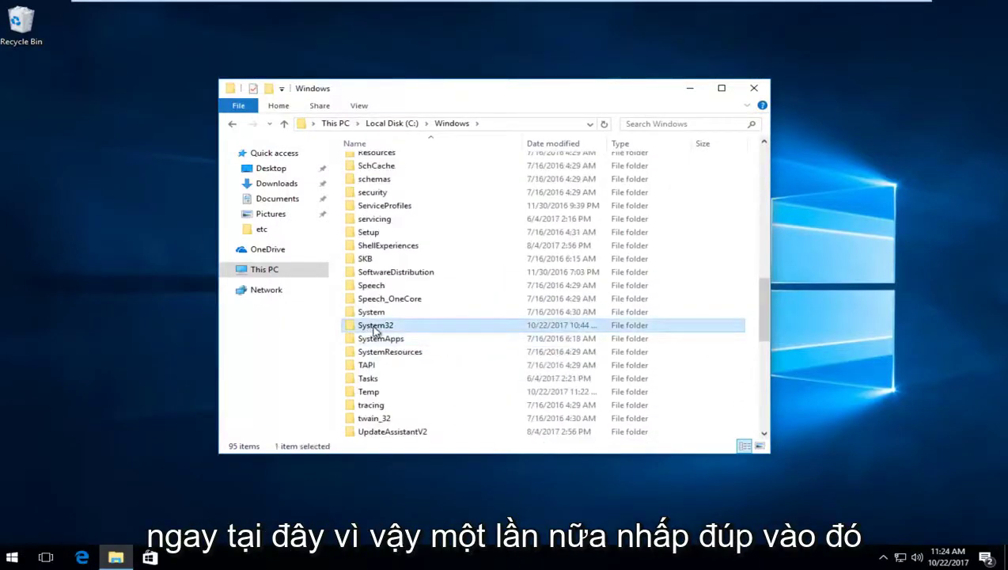
double_click(376, 328)
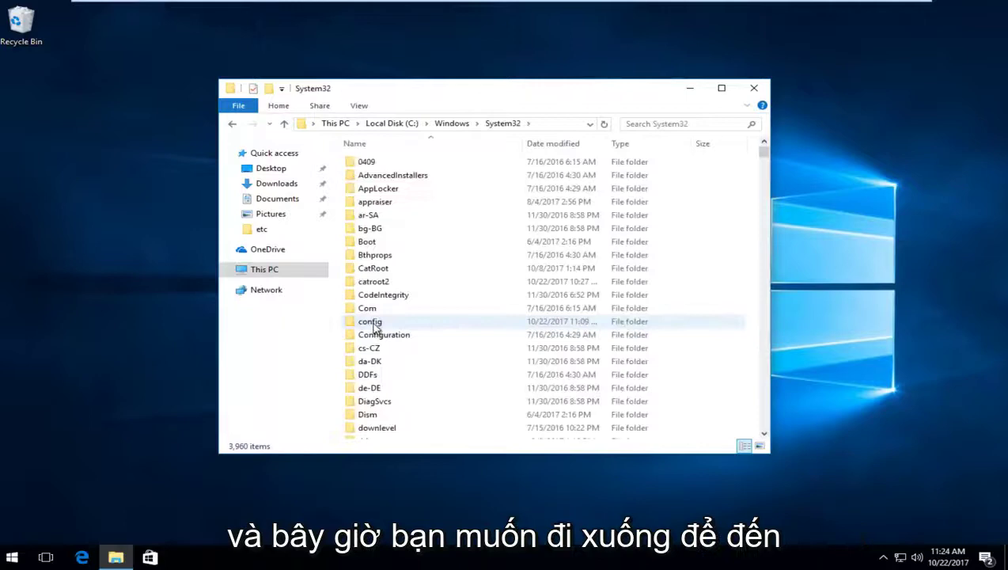
Open drivers\etc and select the hosts file.
scroll(766, 153, "down", 20)
scroll(546, 281, "up", 20)
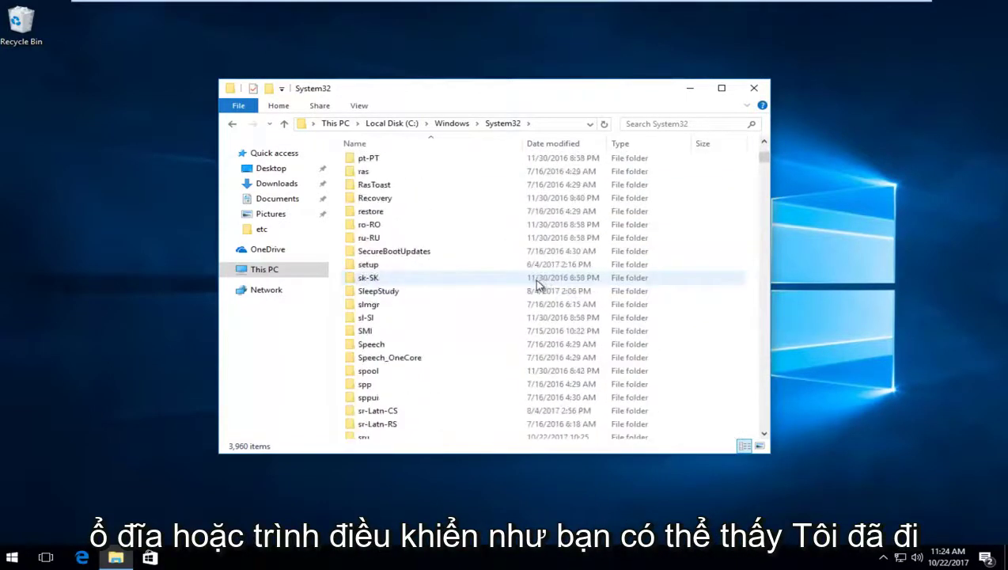
scroll(537, 284, "up", 15)
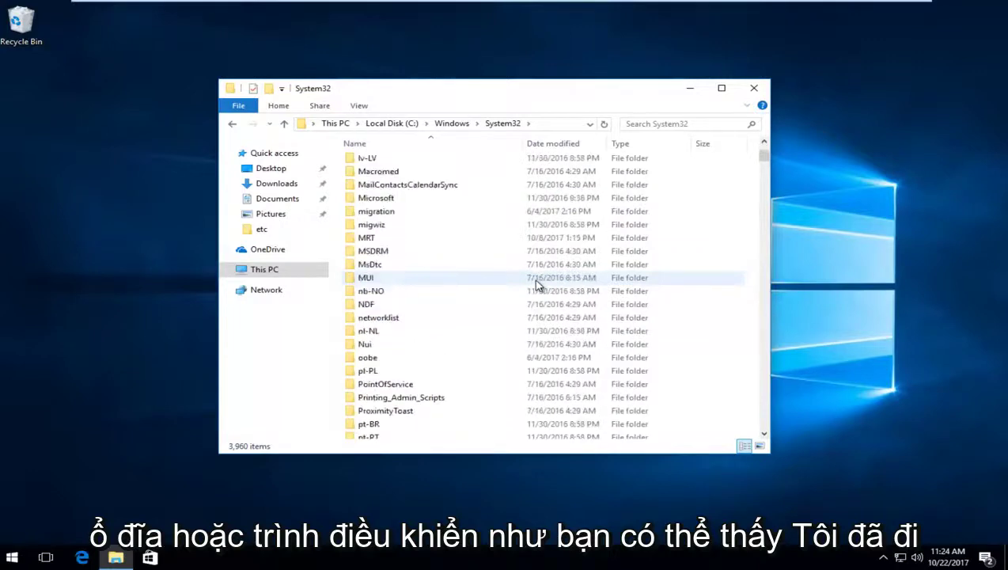
scroll(536, 283, "up", 15)
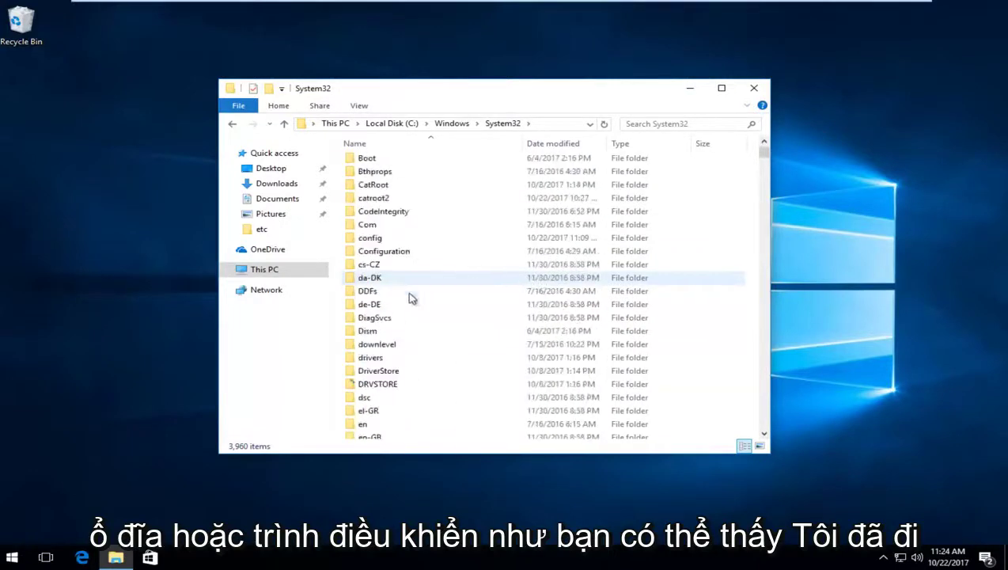
left_click(369, 363)
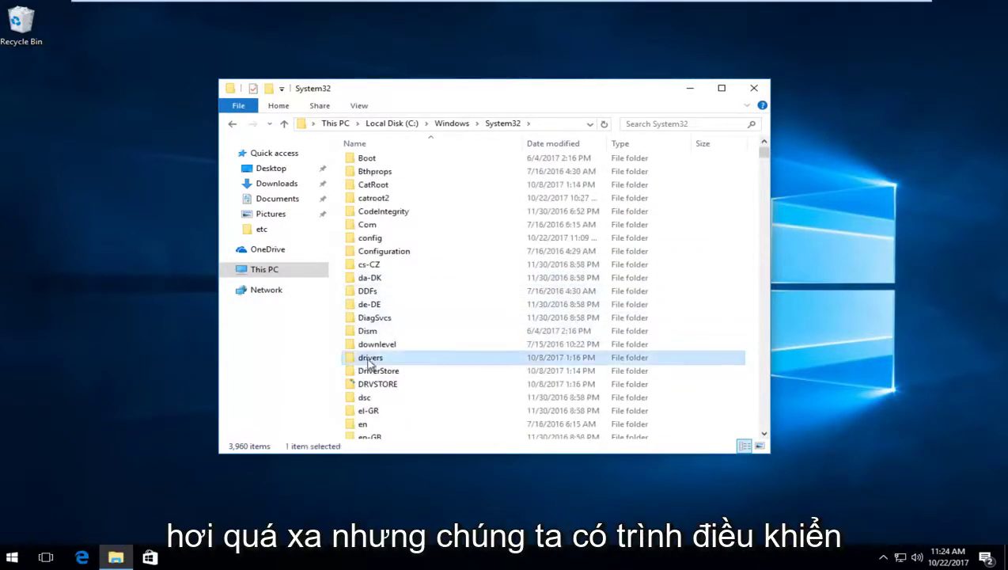
double_click(370, 359)
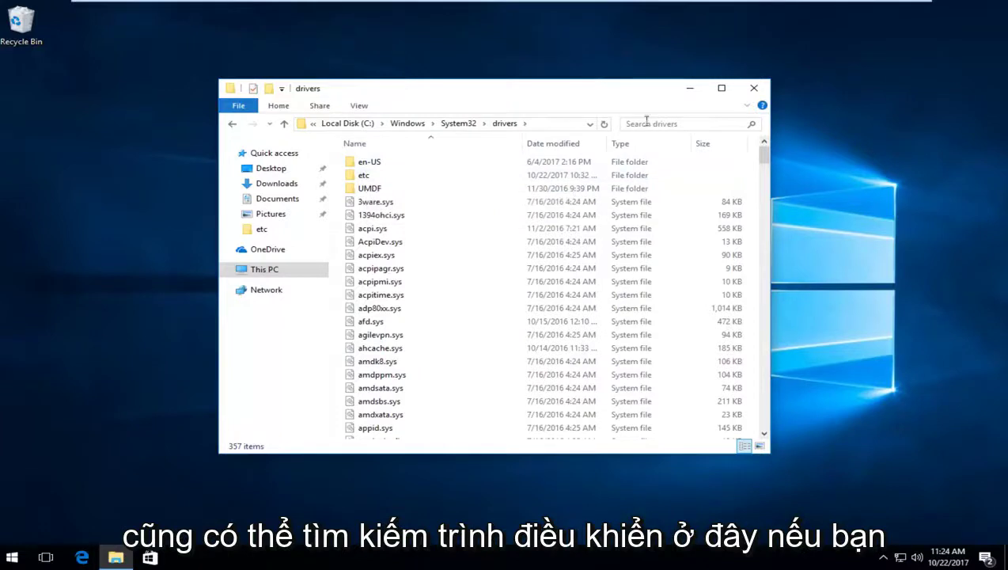
double_click(366, 182)
left_click(367, 163)
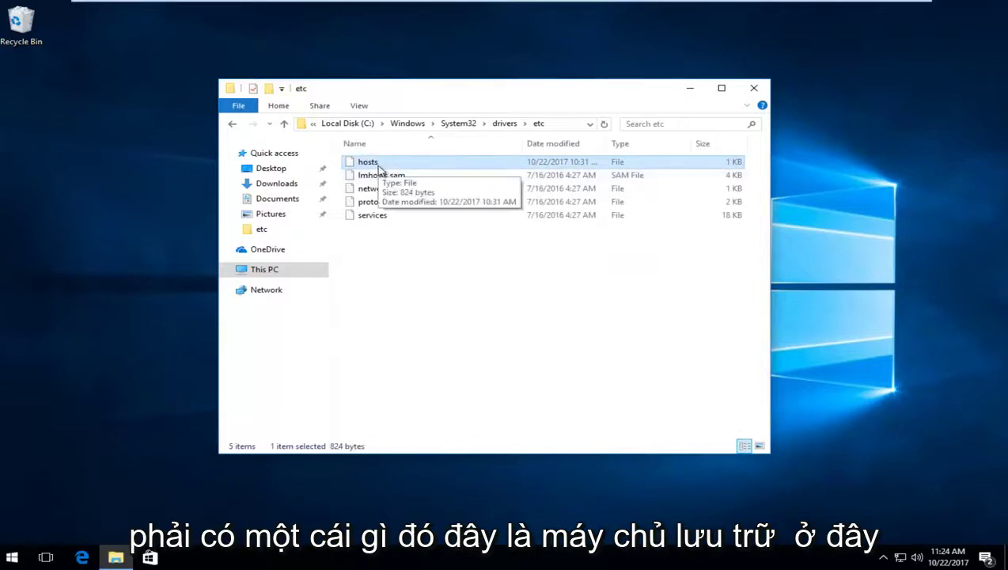
Copy the hosts file from etc and paste it onto the desktop.
right_click(372, 164)
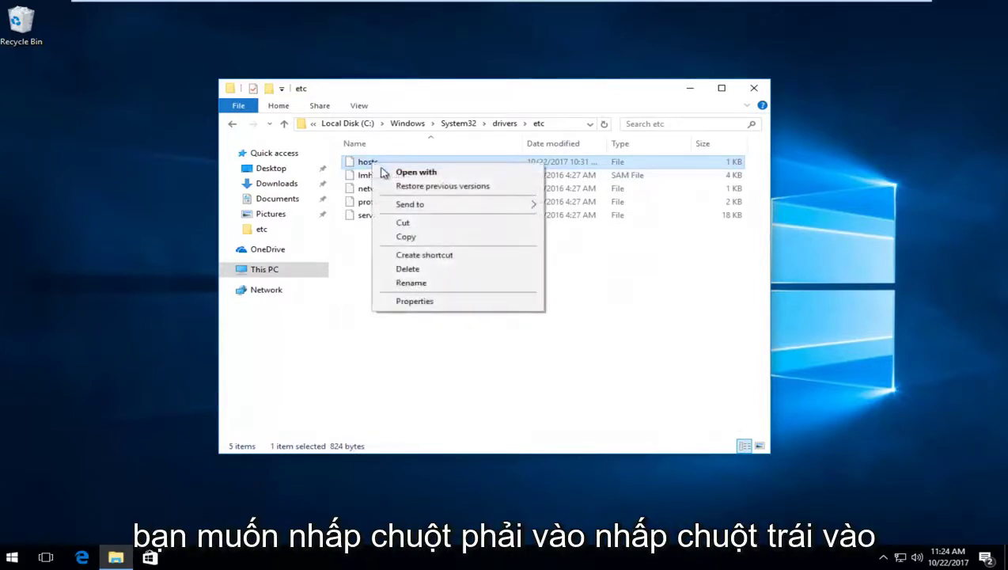
left_click(412, 237)
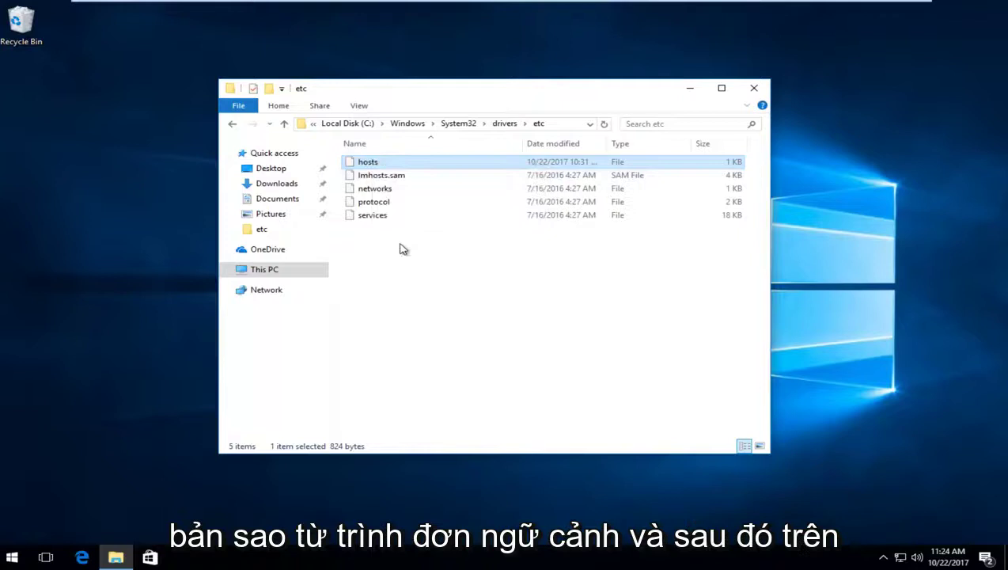
left_click(140, 191)
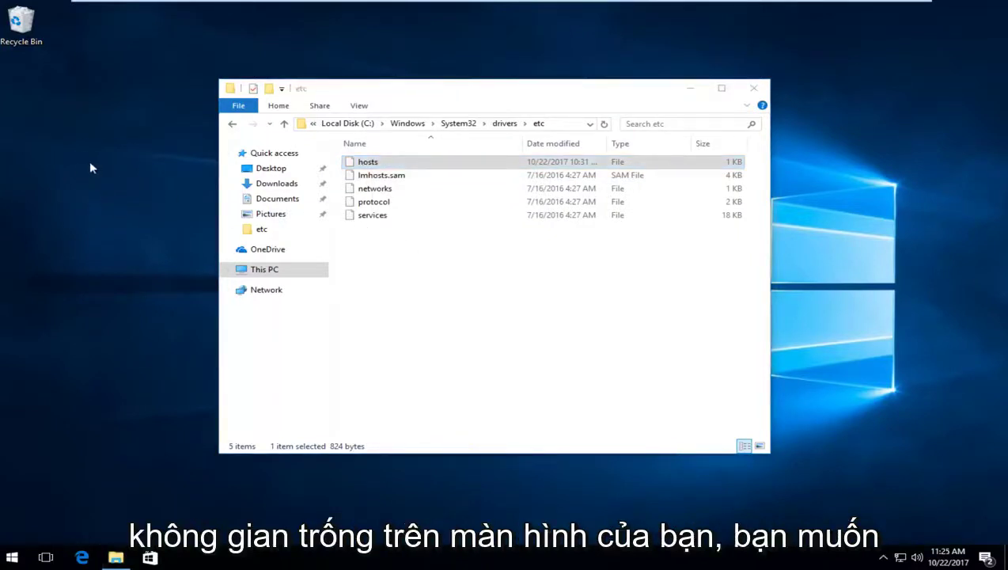
right_click(65, 115)
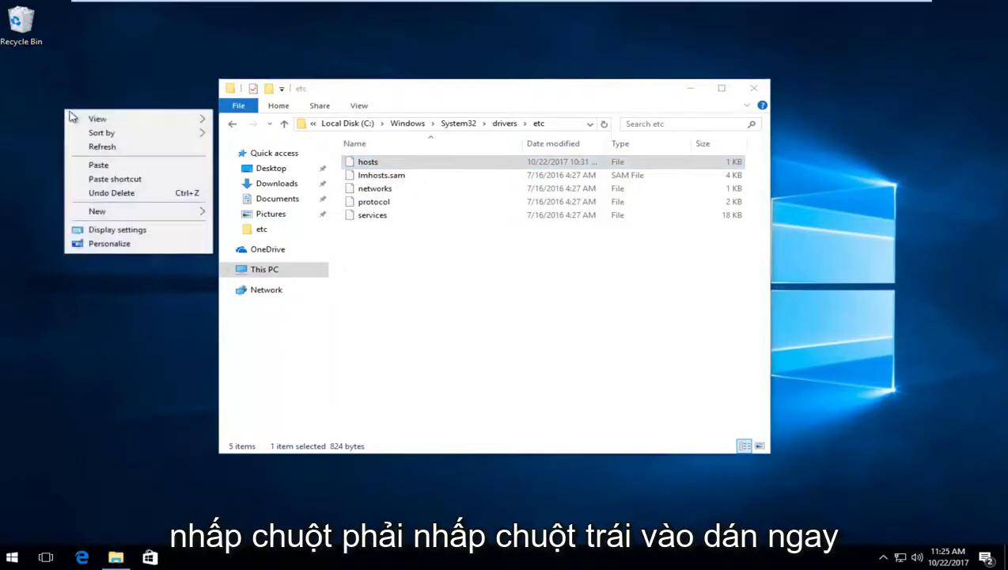
left_click(94, 165)
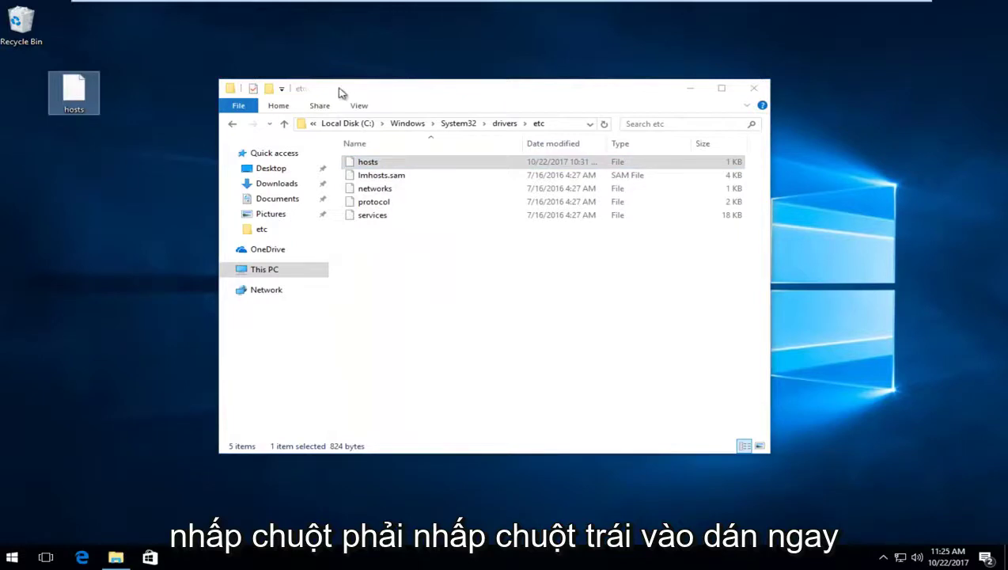
left_click_drag(340, 93, 497, 94)
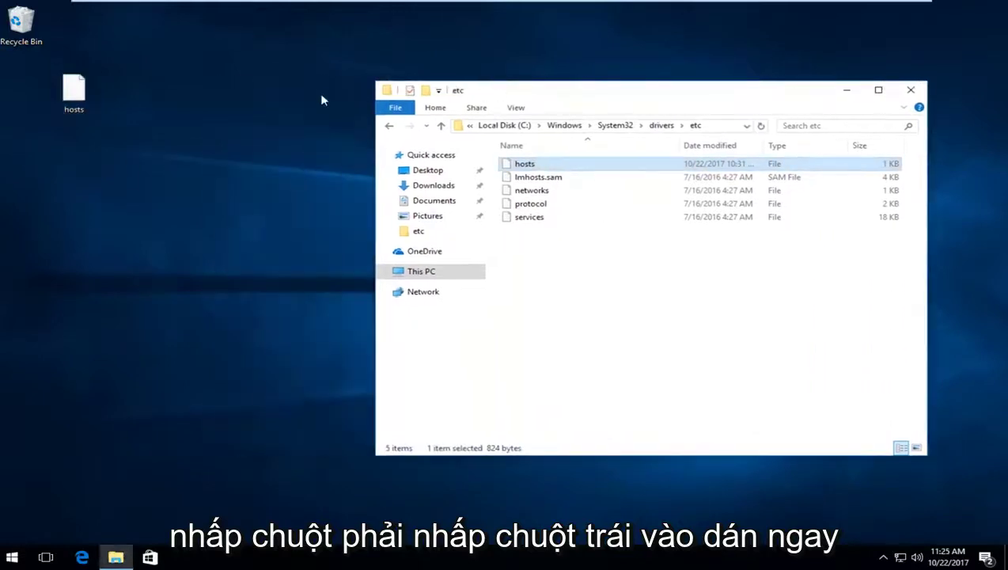
Open the desktop hosts copy in Notepad.
double_click(75, 91)
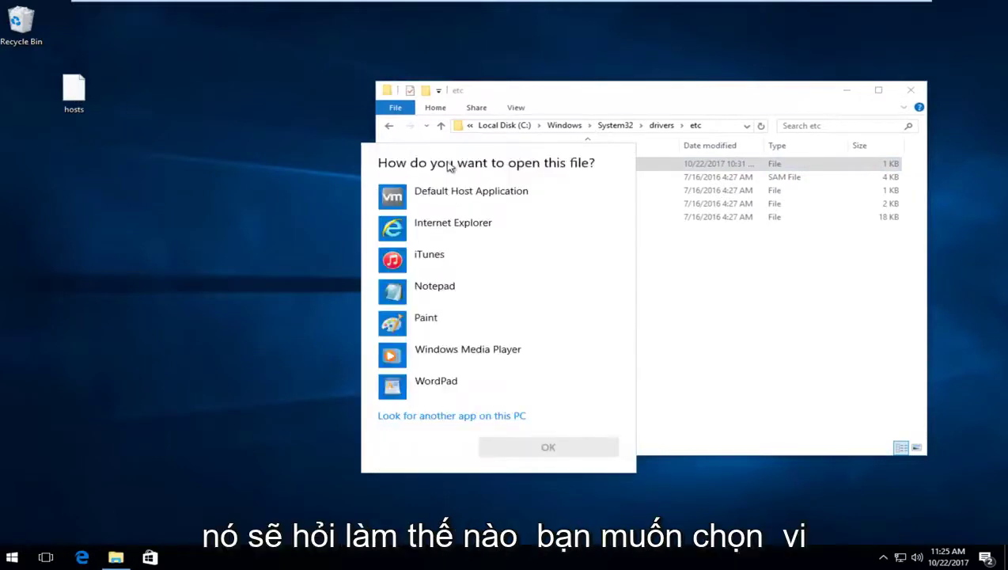
left_click(417, 293)
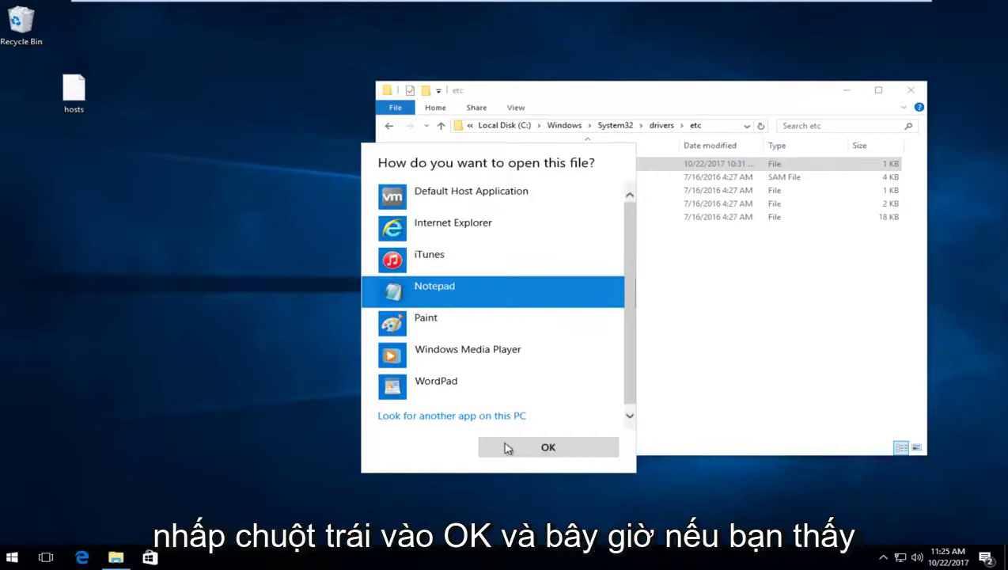
left_click(508, 447)
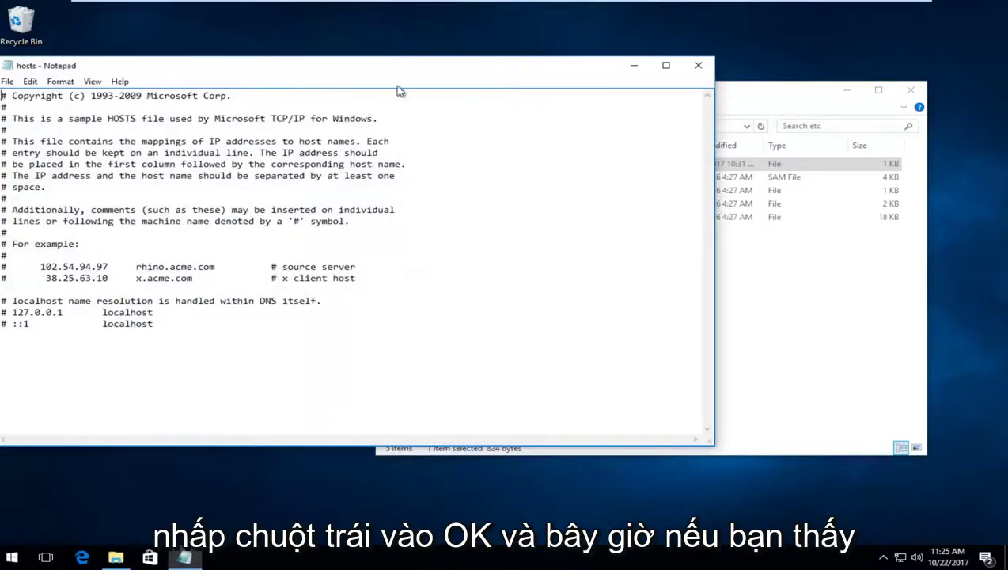
Add and remove test text 'ap', save the hosts copy, and close Notepad.
left_click_drag(418, 76, 558, 84)
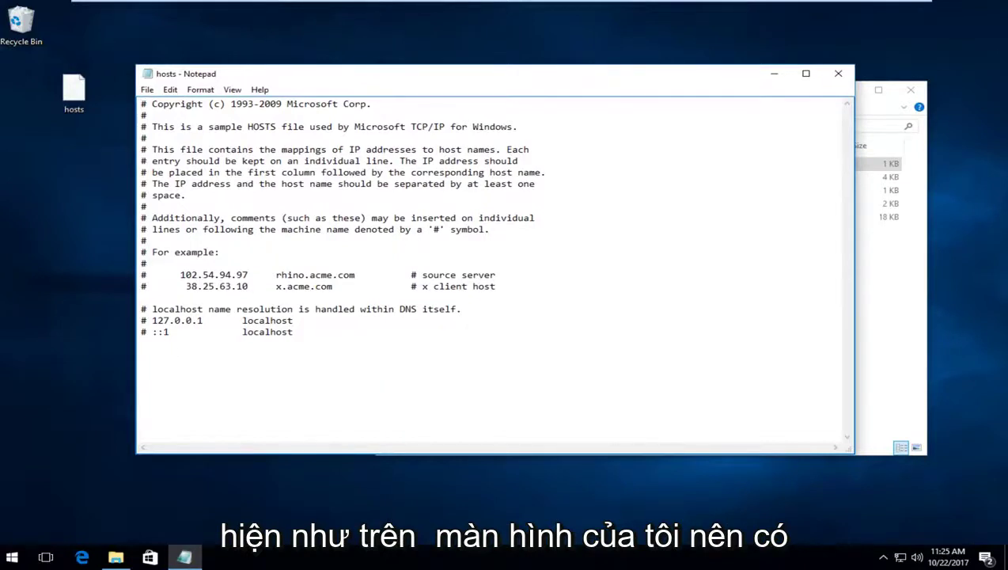
type("apple.c")
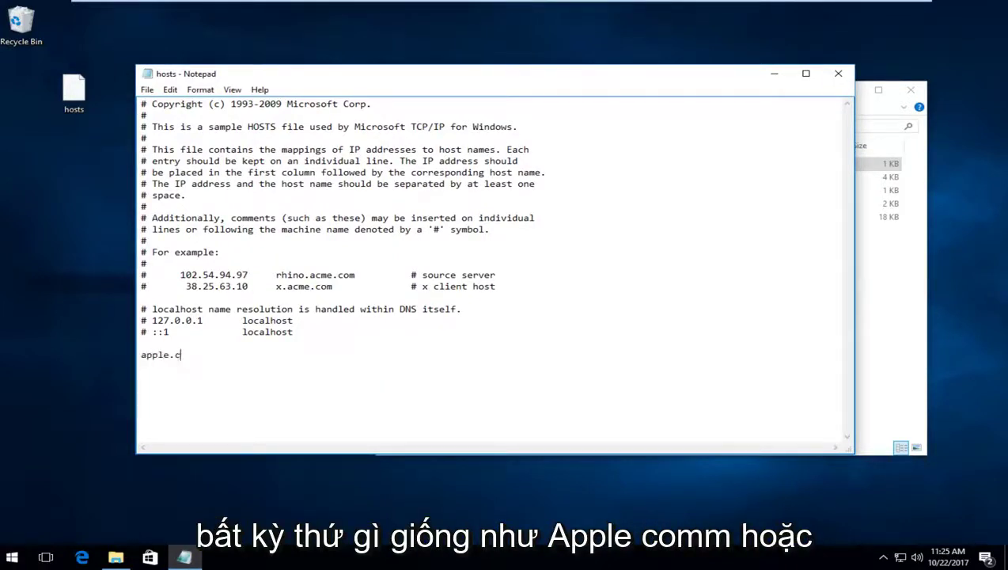
key("BackSpace")
key("BackSpace")
key("BackSpace")
key("BackSpace")
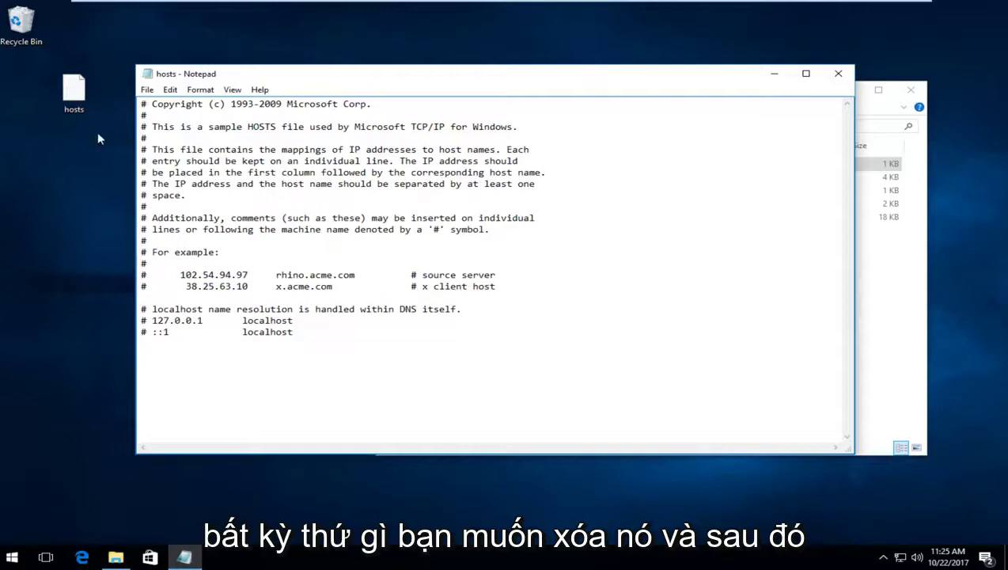
left_click(147, 89)
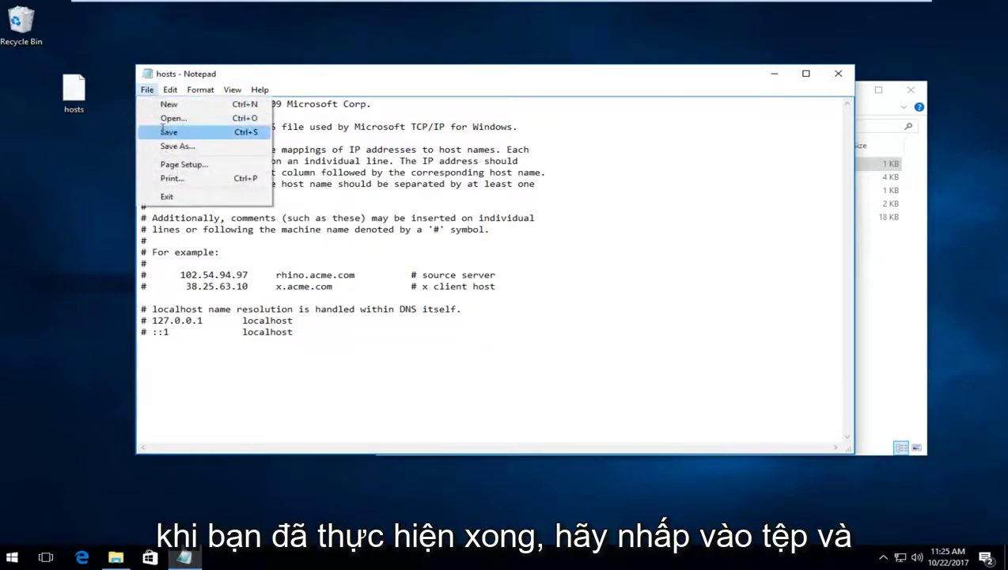
left_click(166, 132)
left_click(838, 73)
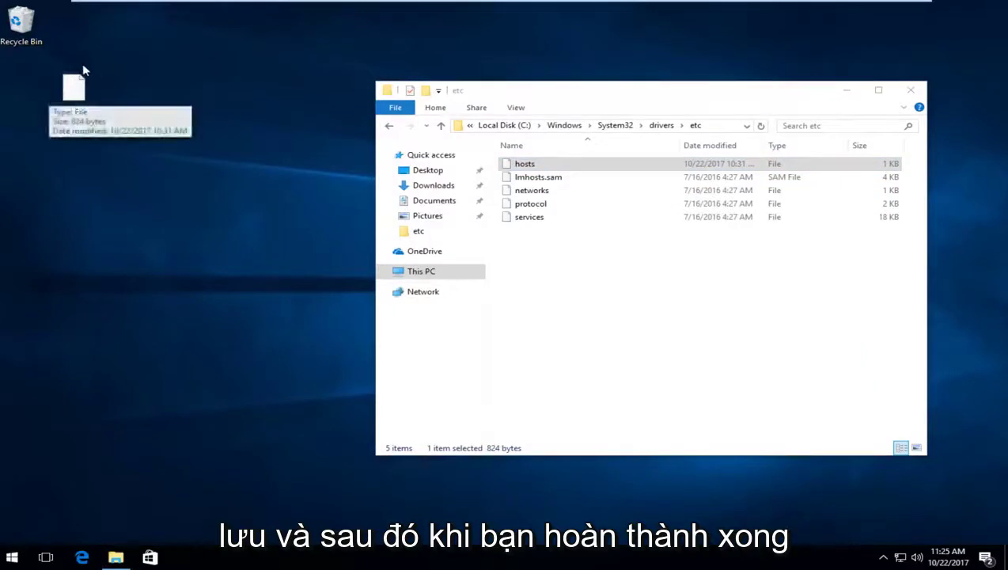
Drag the desktop hosts copy into etc, replacing the original with administrator permission.
left_click(70, 95)
left_click_drag(76, 92, 564, 249)
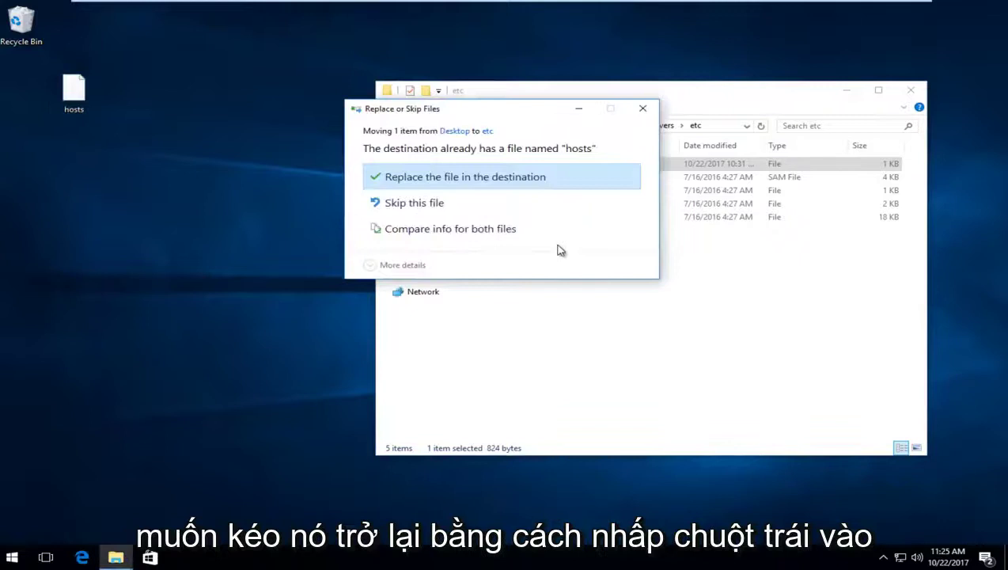
left_click(411, 178)
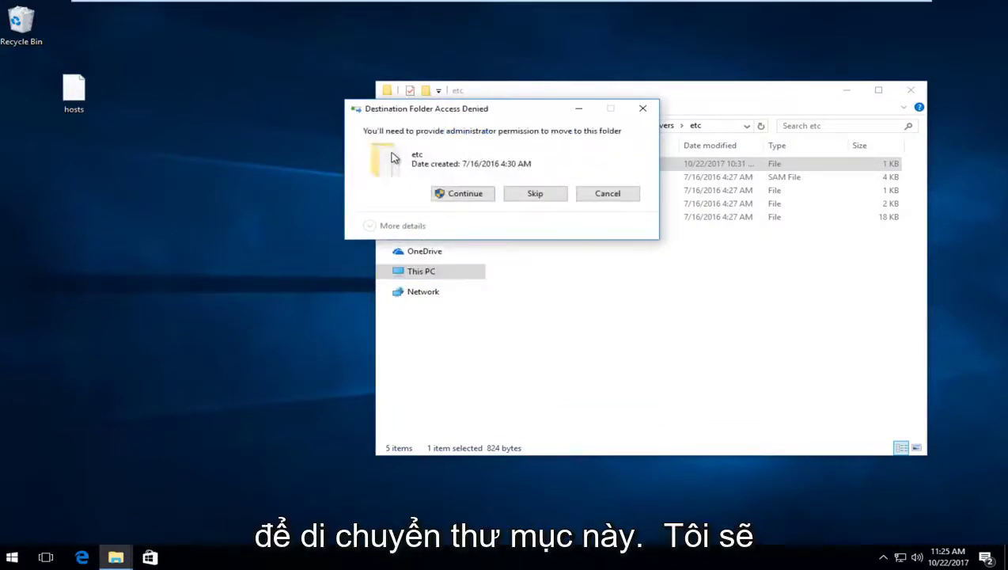
left_click(473, 196)
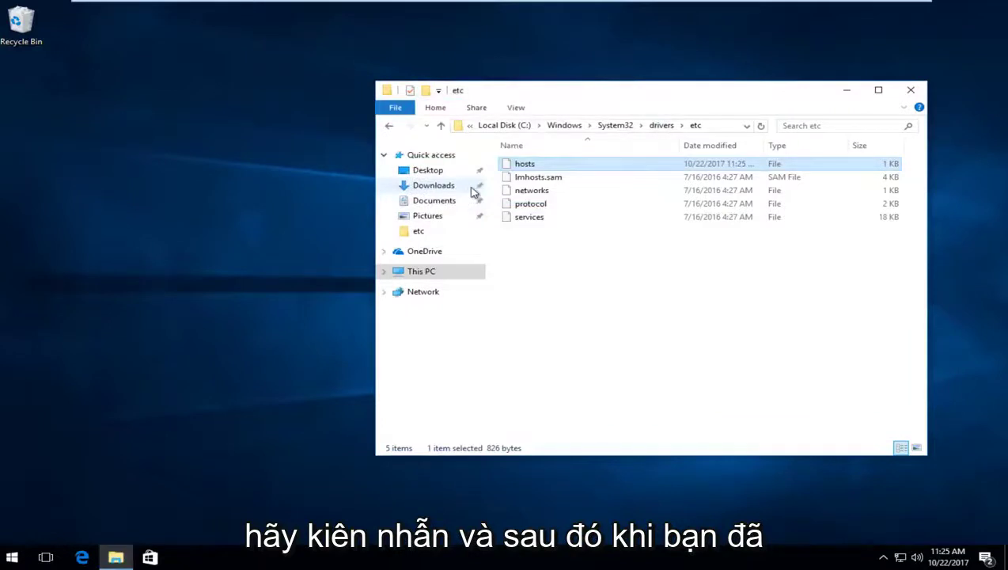
left_click_drag(687, 98, 576, 92)
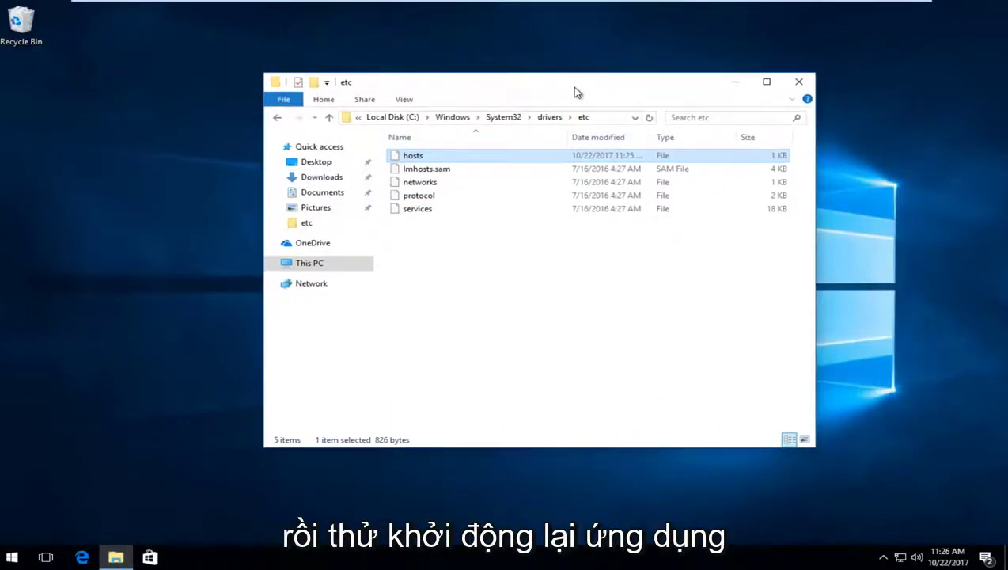